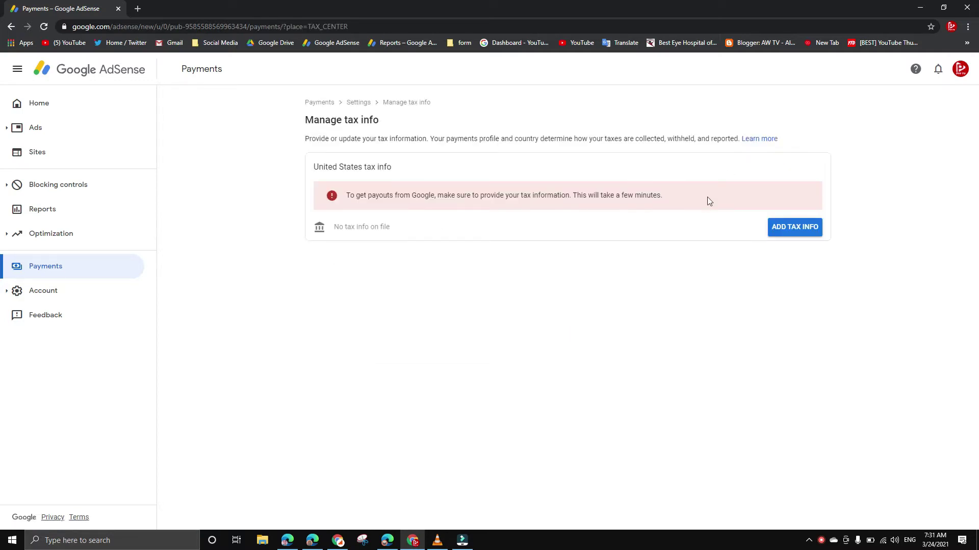
Start adding United States tax info and verify the account by entering the account password
click(791, 234)
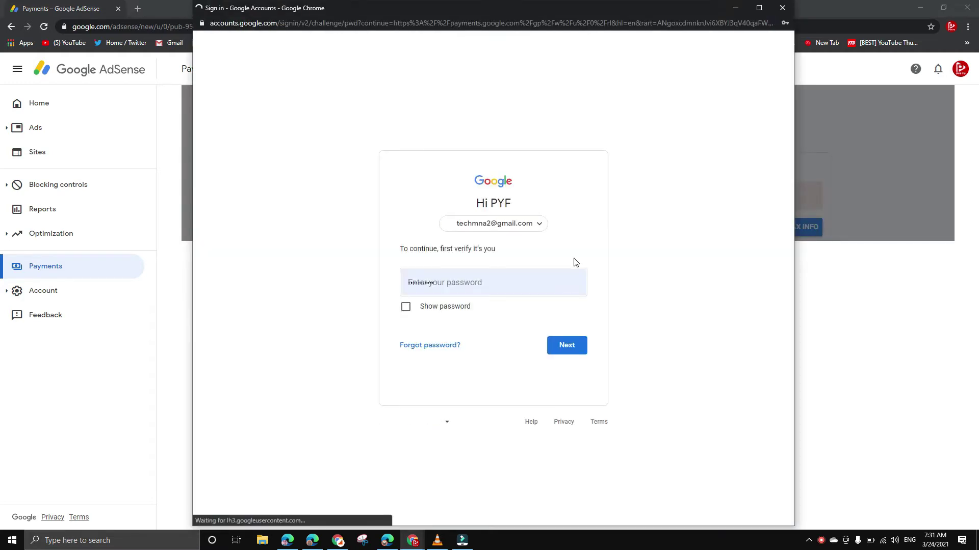
click(535, 276)
click(565, 344)
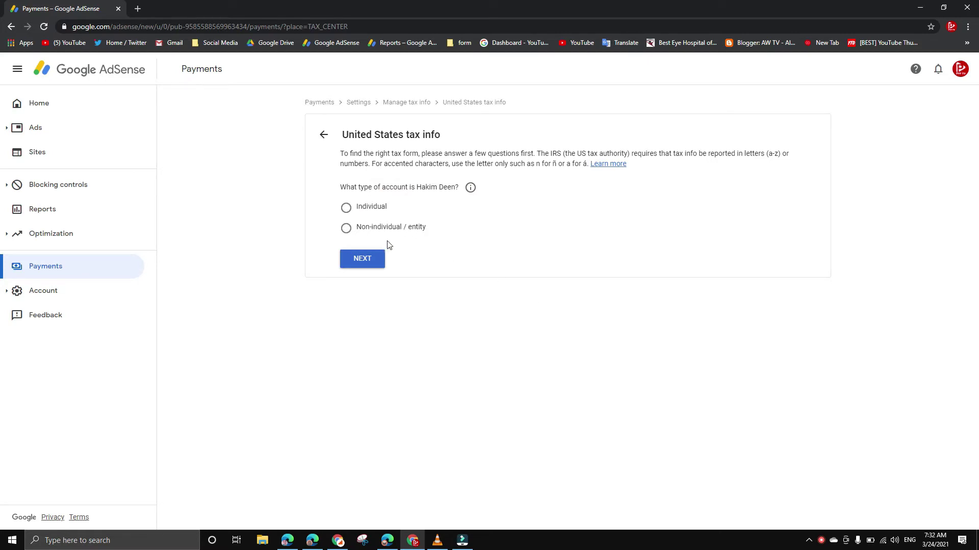
Declare an Individual account that is not a US citizen or resident, and choose the W-8BEN tax form
click(374, 213)
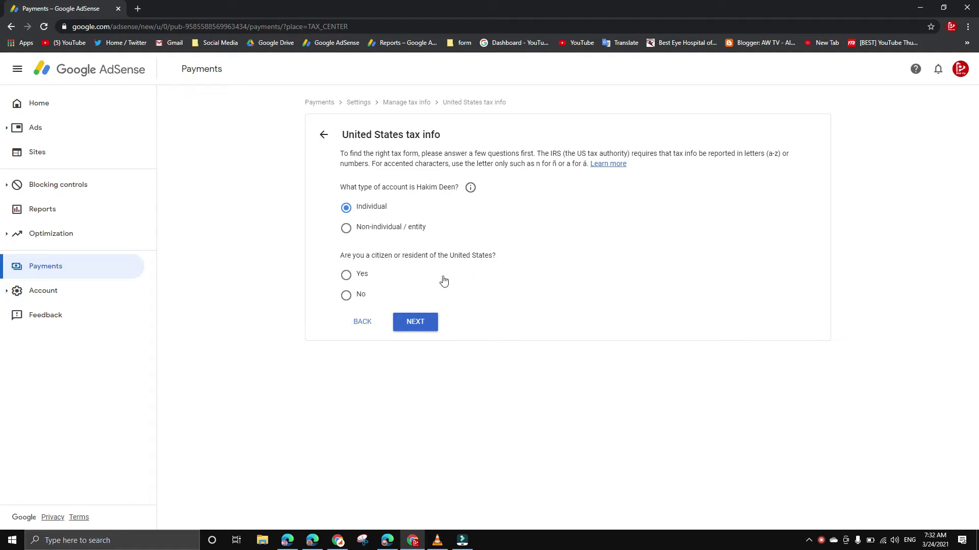
click(355, 295)
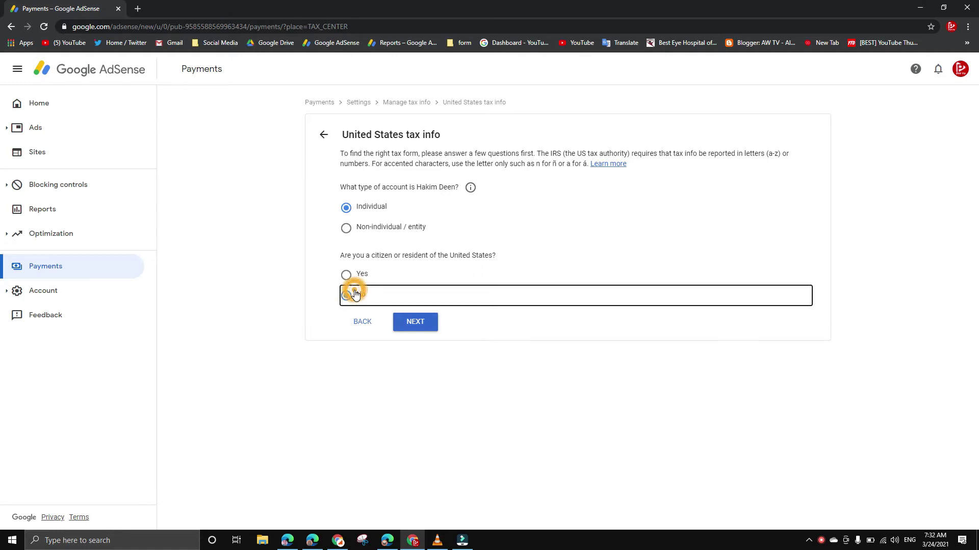
click(411, 323)
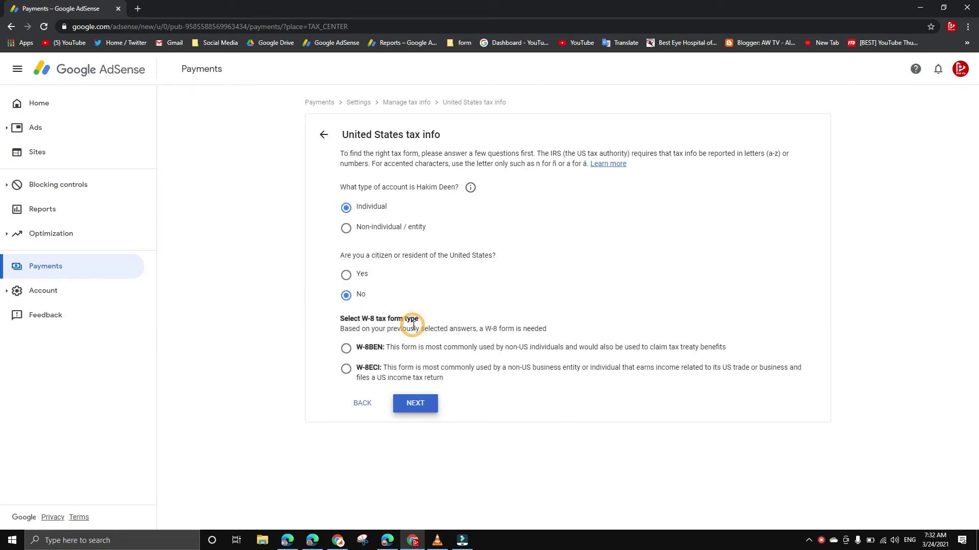
click(370, 356)
click(416, 407)
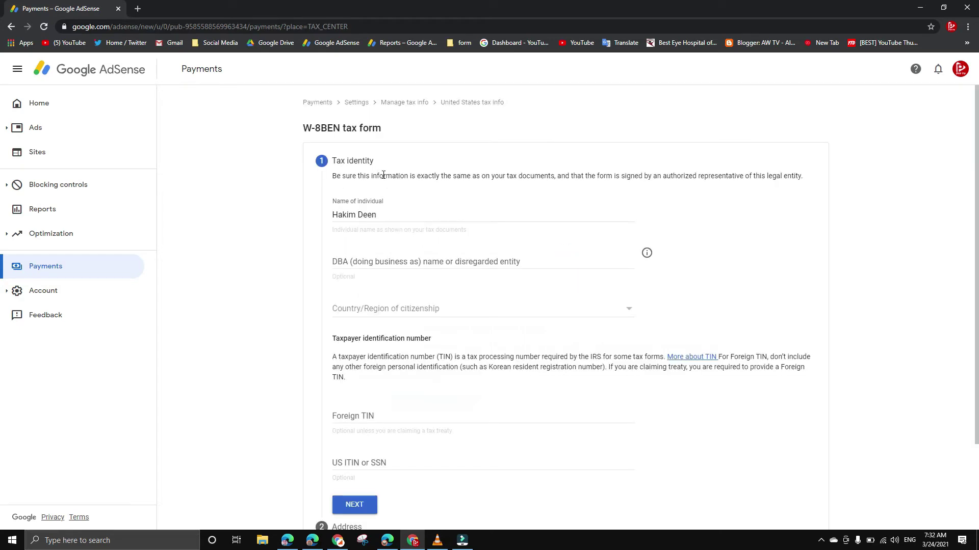
Set the country of citizenship to Pakistan, enter the foreign TIN, and continue to the address section
click(382, 316)
key(p)
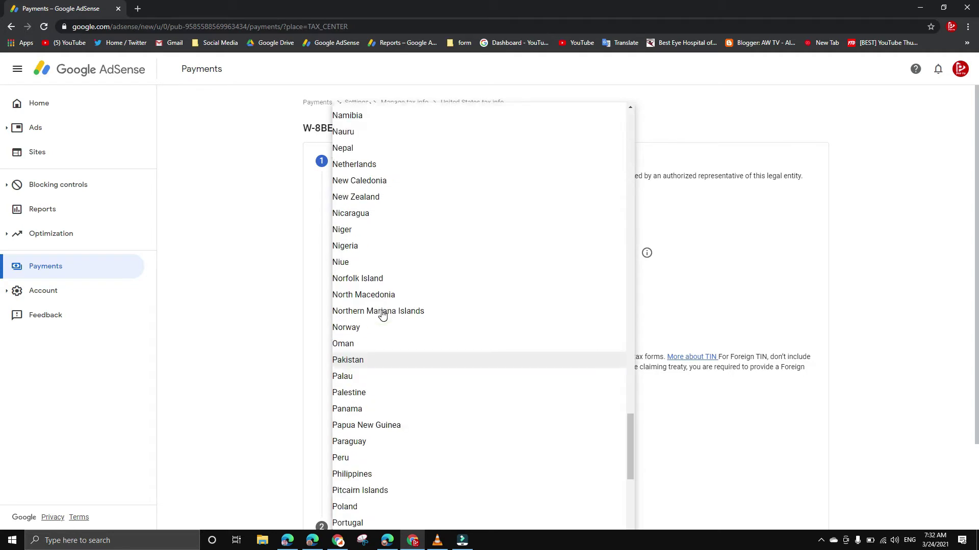
key(Return)
scroll(380, 311, down, 2)
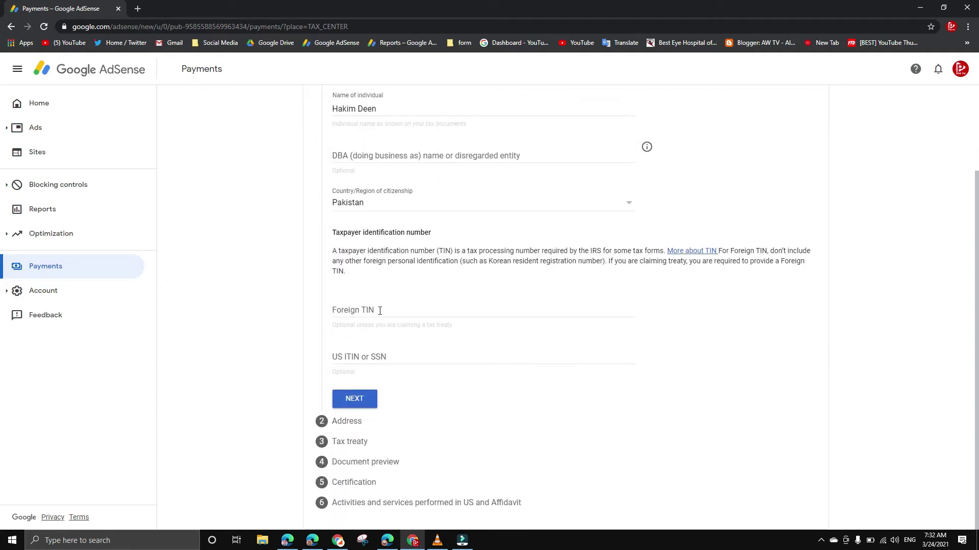
click(355, 313)
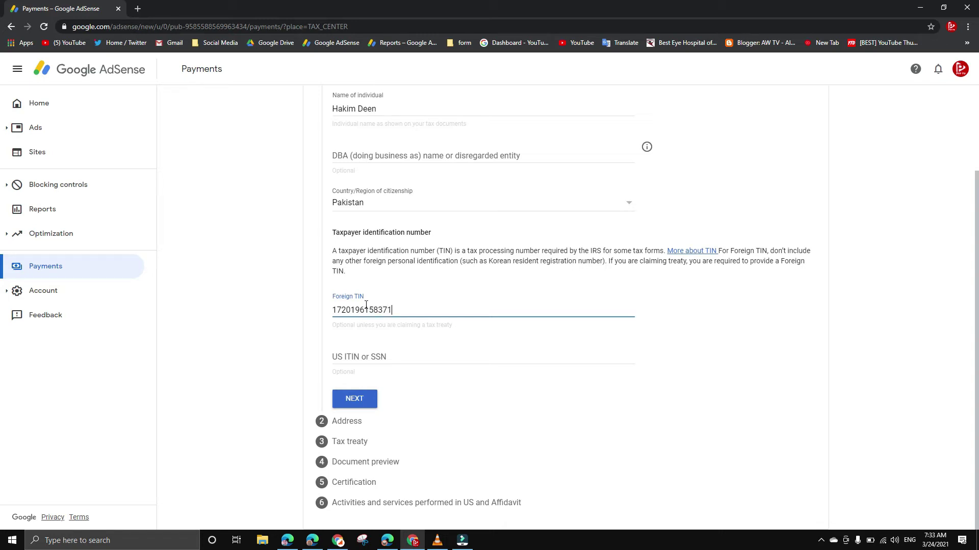
click(365, 403)
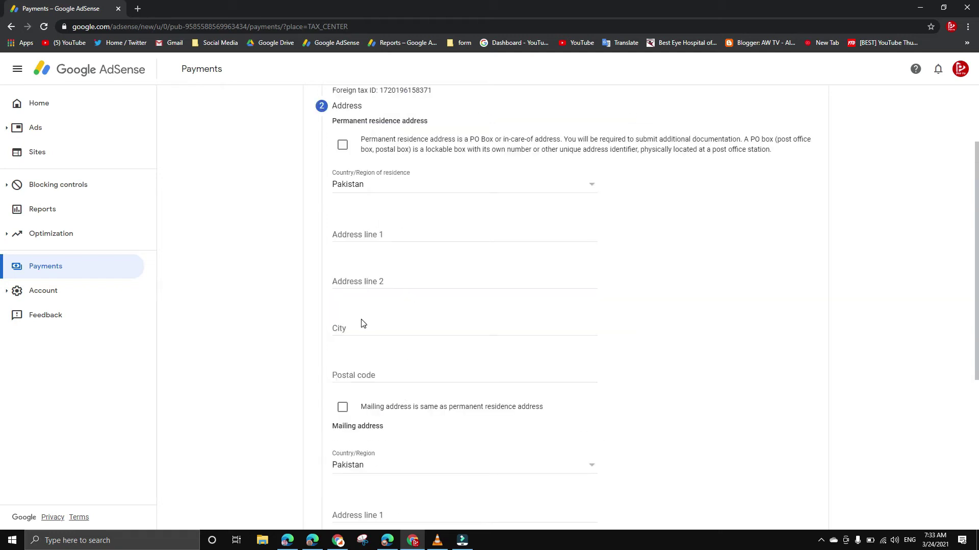
Open the AdSense payments settings in a new browser tab and open the profile's name and address for editing
click(138, 8)
click(332, 43)
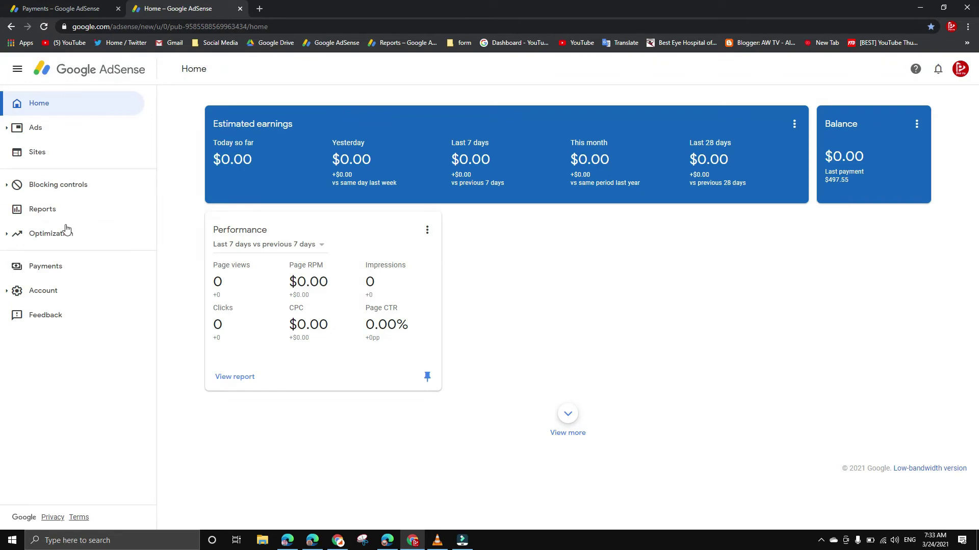
click(70, 277)
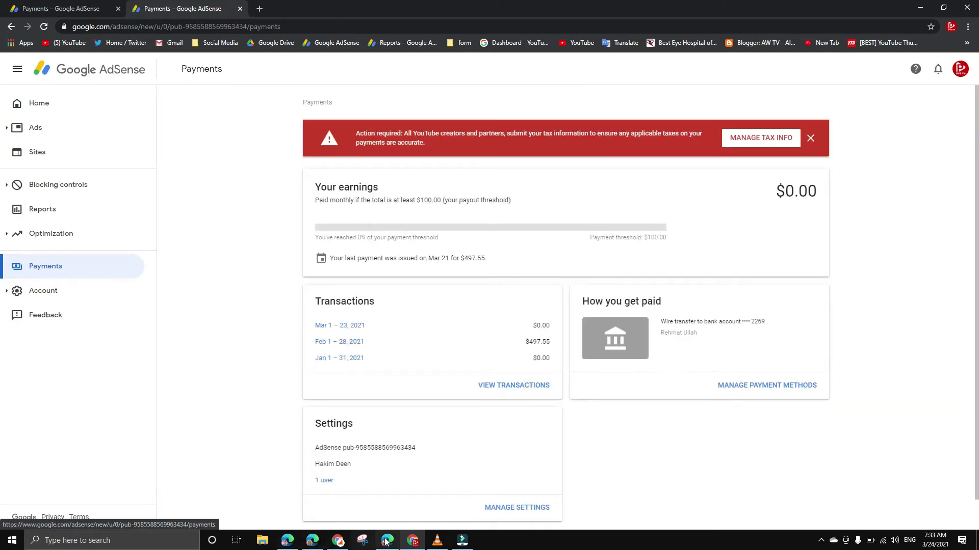
click(503, 512)
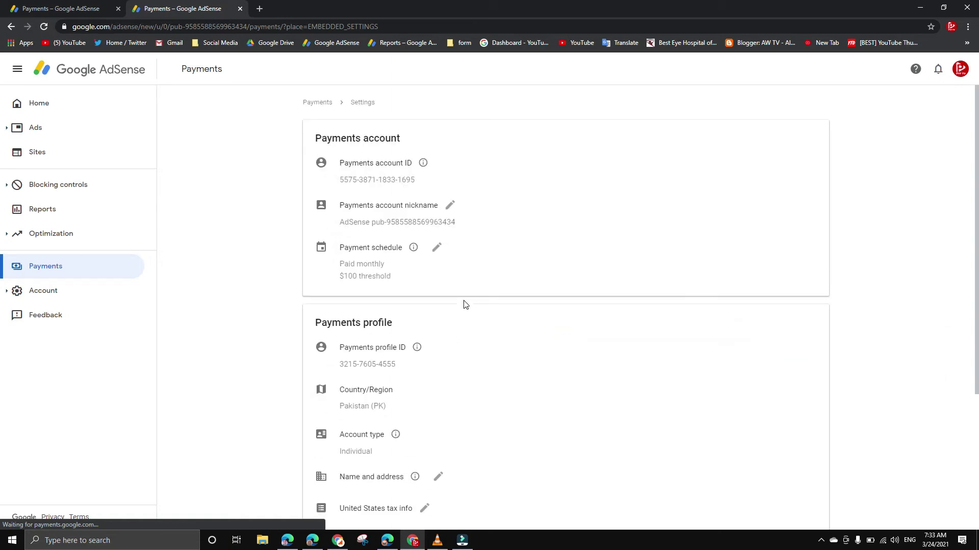
scroll(431, 273, down, 3)
scroll(430, 273, down, 2)
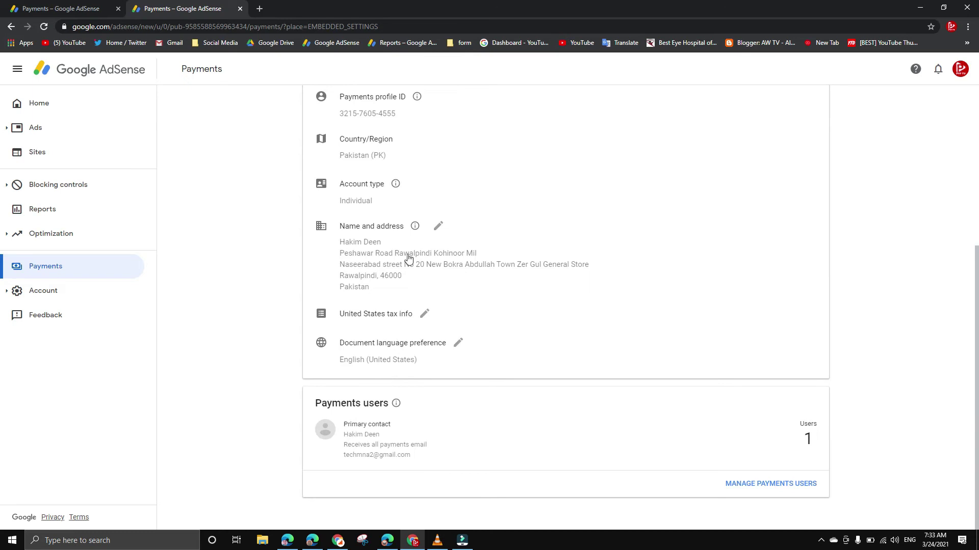
click(440, 227)
Copy address line 1 from the payments profile into address line 1 of the tax form's permanent residence address
scroll(446, 250, down, 2)
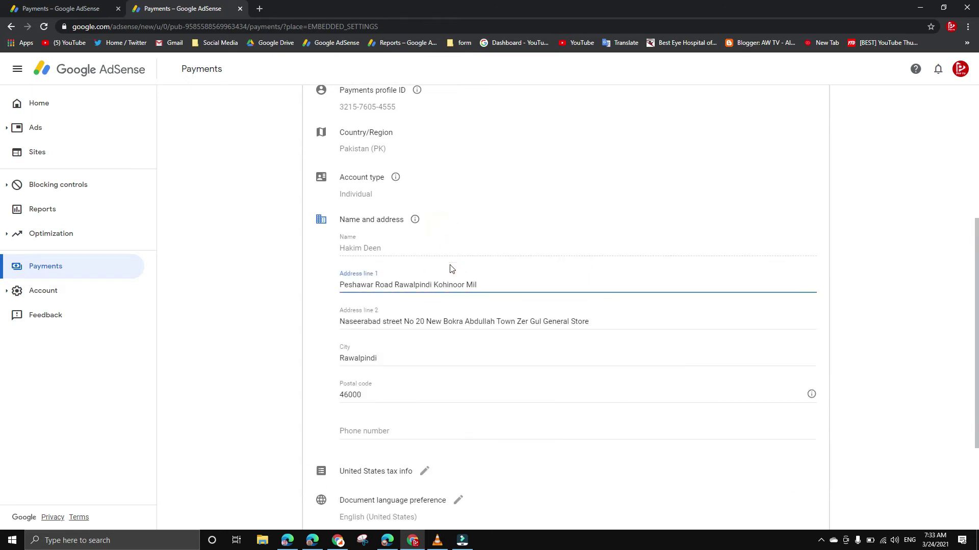
triple_click(431, 194)
key(ctrl+c)
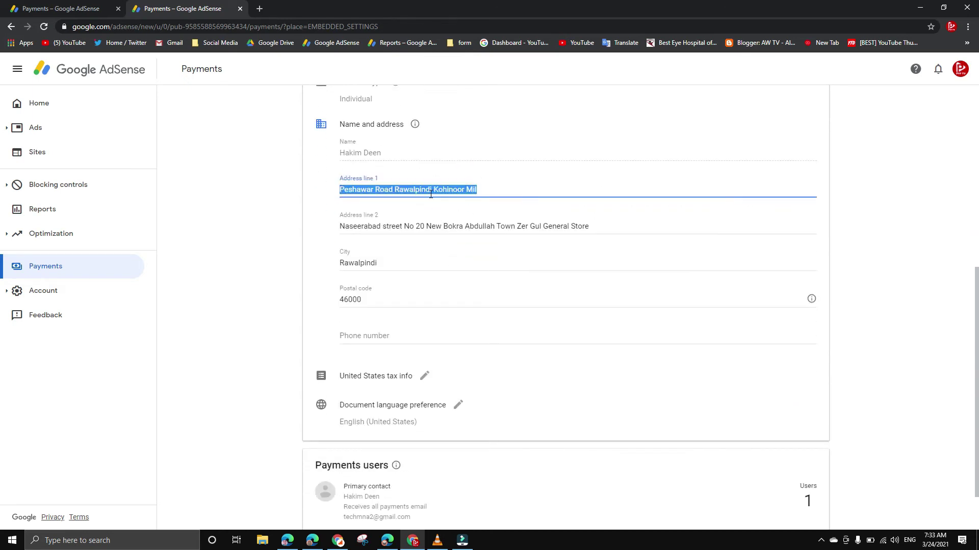
click(89, 9)
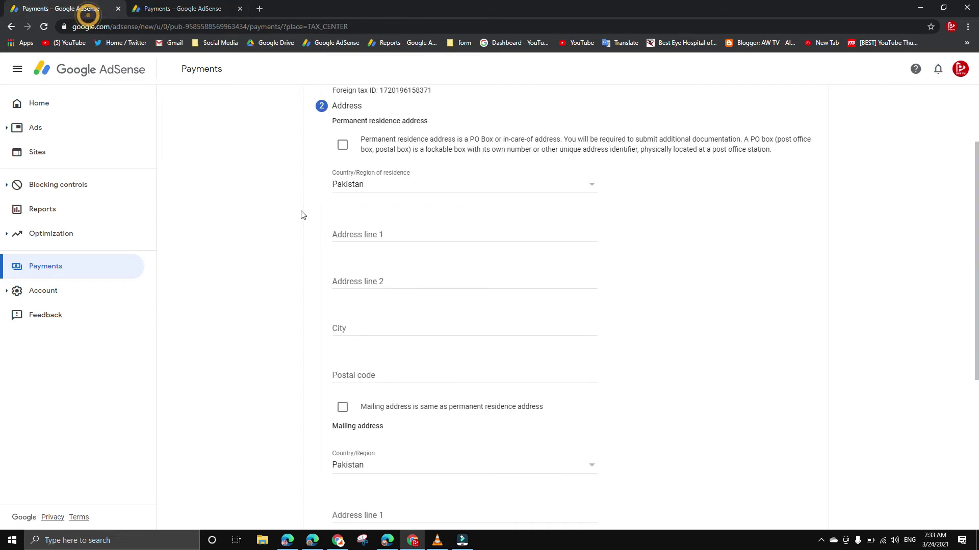
click(386, 233)
key(ctrl+v)
Copy address line 2 from the payments profile into address line 2 of the tax form's permanent residence address
click(234, 9)
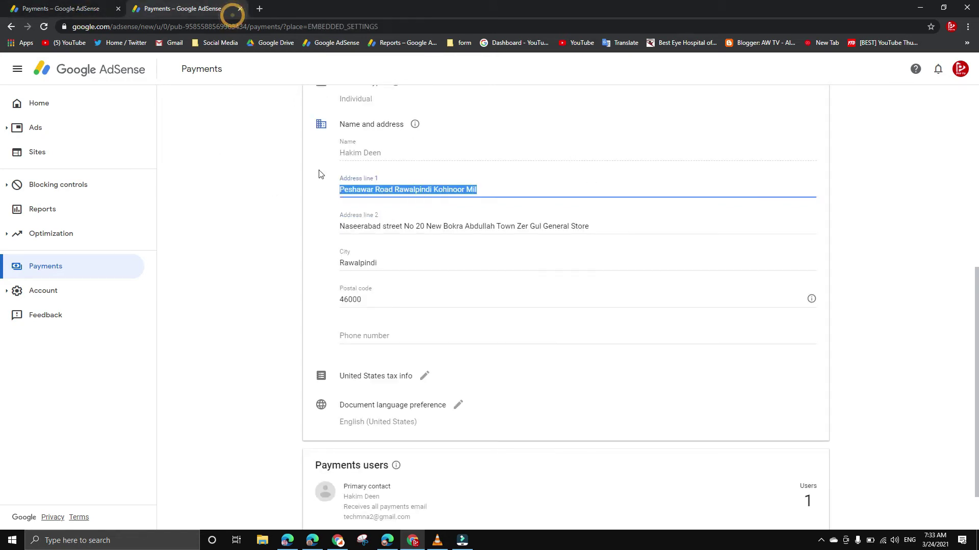
triple_click(375, 228)
key(ctrl+c)
click(61, 8)
click(372, 282)
key(ctrl+v)
Copy the city from the payments profile into the permanent residence address of the tax form
click(210, 7)
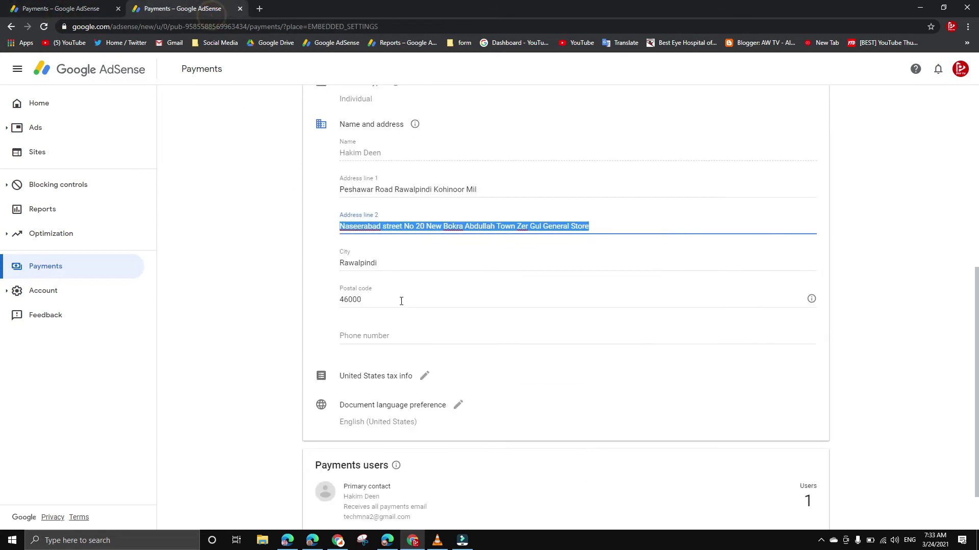
triple_click(399, 263)
key(ctrl+c)
click(61, 9)
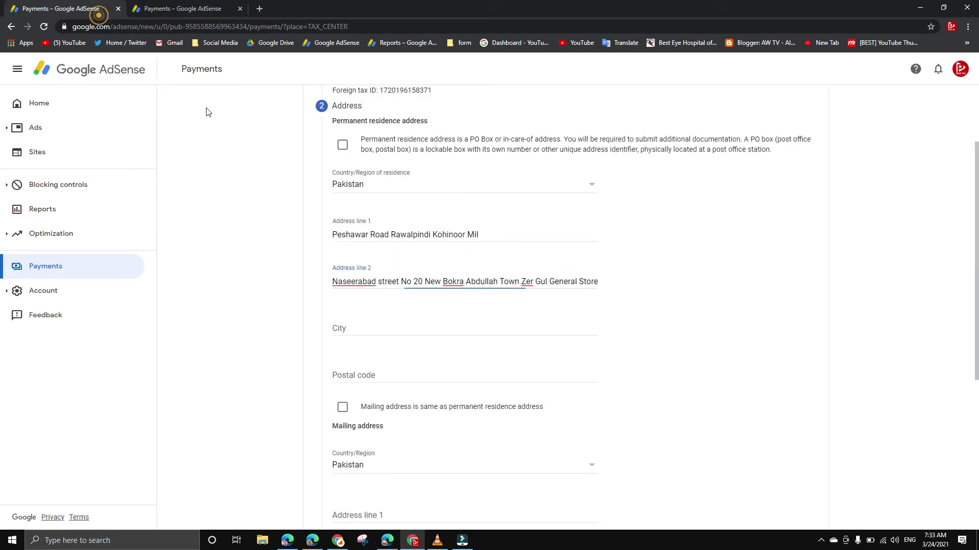
click(438, 328)
key(ctrl+v)
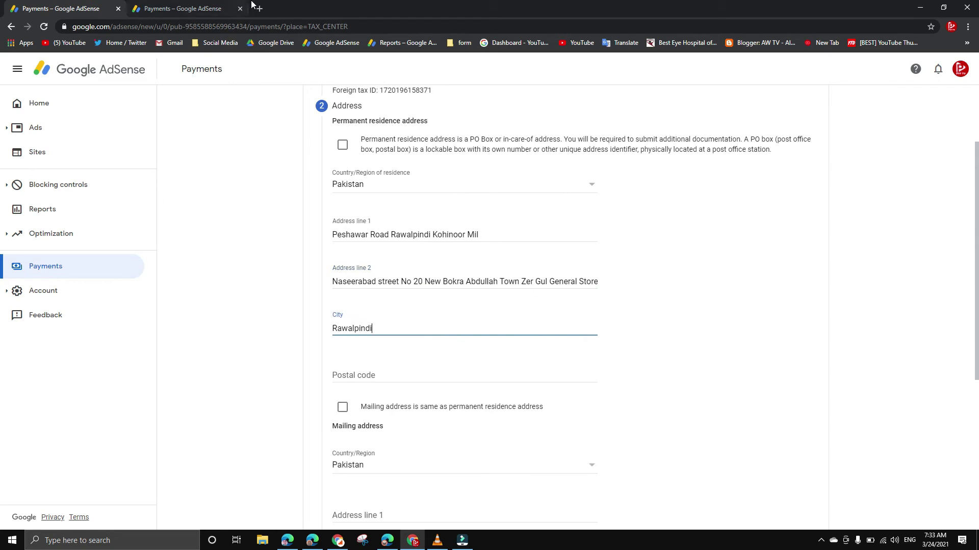
Copy the postal code from the payments profile into the permanent residence address of the tax form
click(227, 8)
triple_click(397, 300)
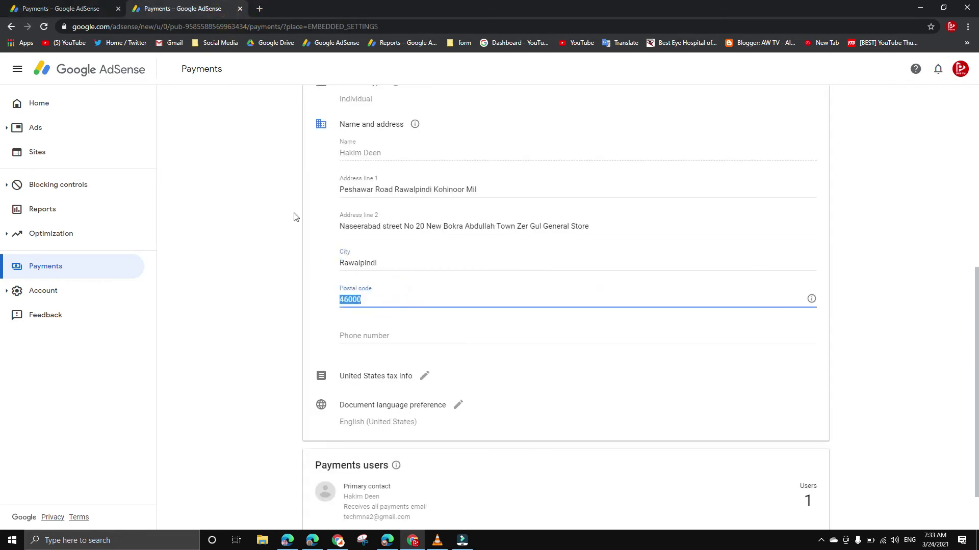
key(ctrl+c)
click(121, 4)
click(405, 376)
key(ctrl+v)
Mark the mailing address as the same as the permanent residence address and continue to the next section
scroll(404, 376, down, 4)
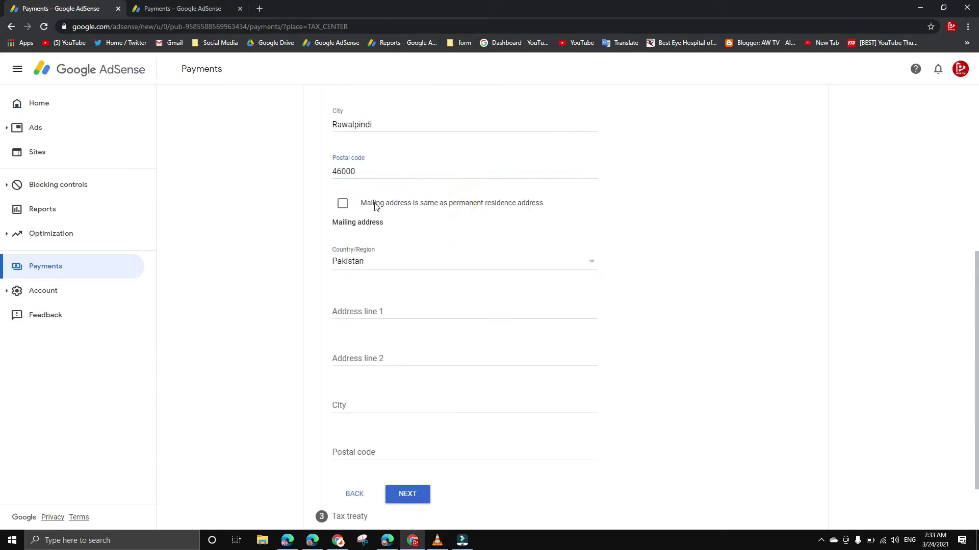
click(343, 204)
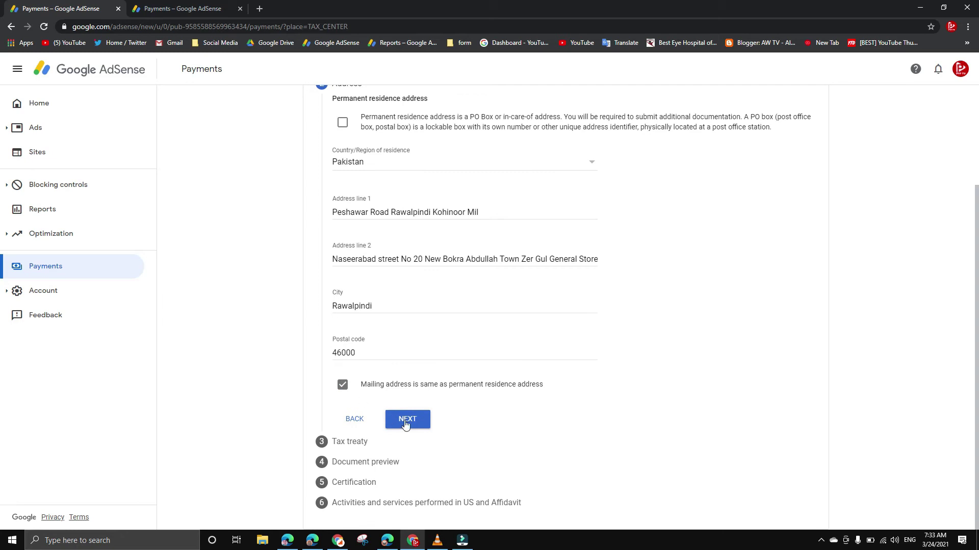
click(420, 428)
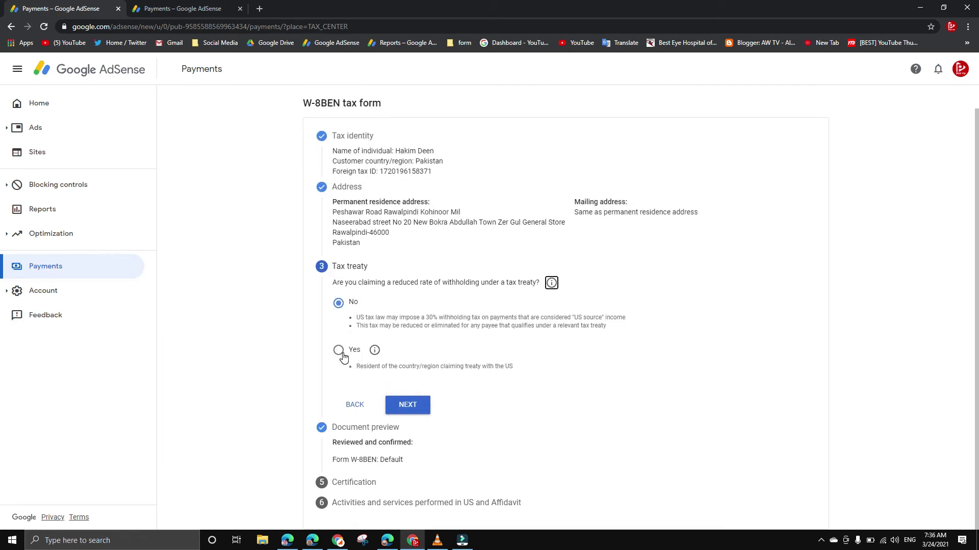
Claim a reduced withholding rate under a tax treaty as a resident of the treaty country, Pakistan
click(340, 351)
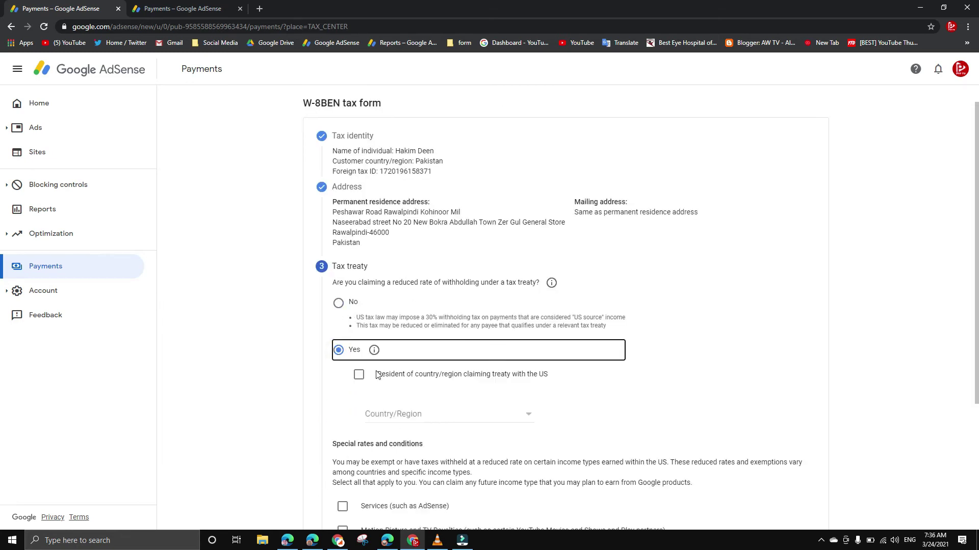
scroll(405, 391, down, 2)
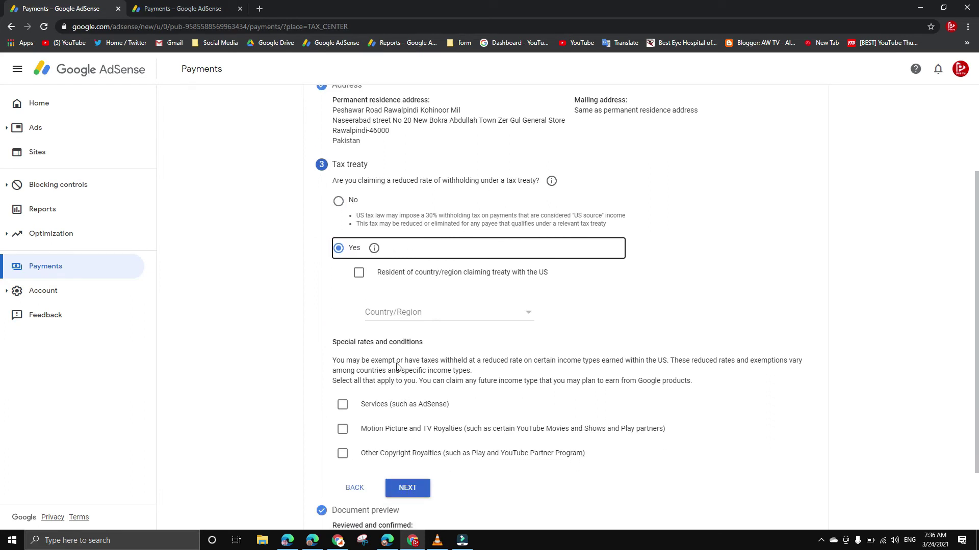
click(389, 313)
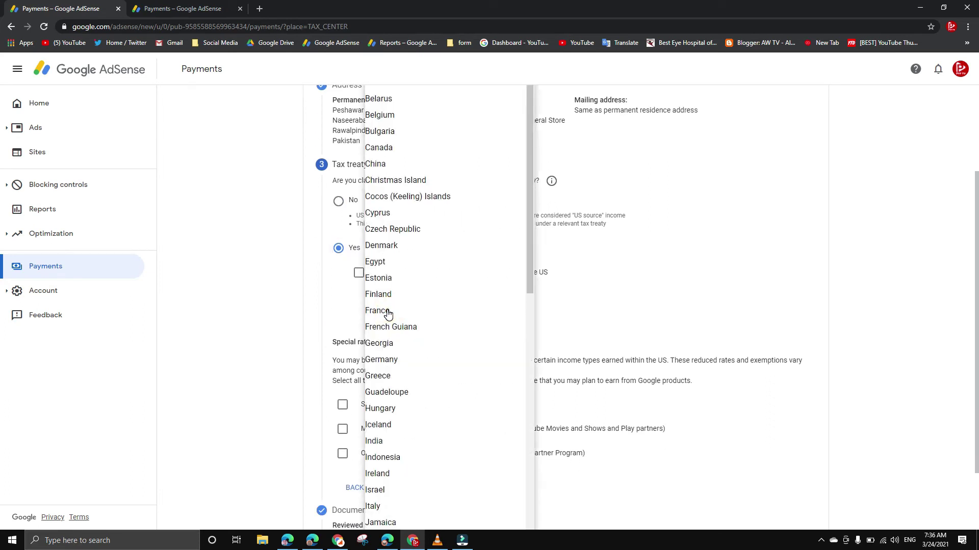
key(p)
key(Return)
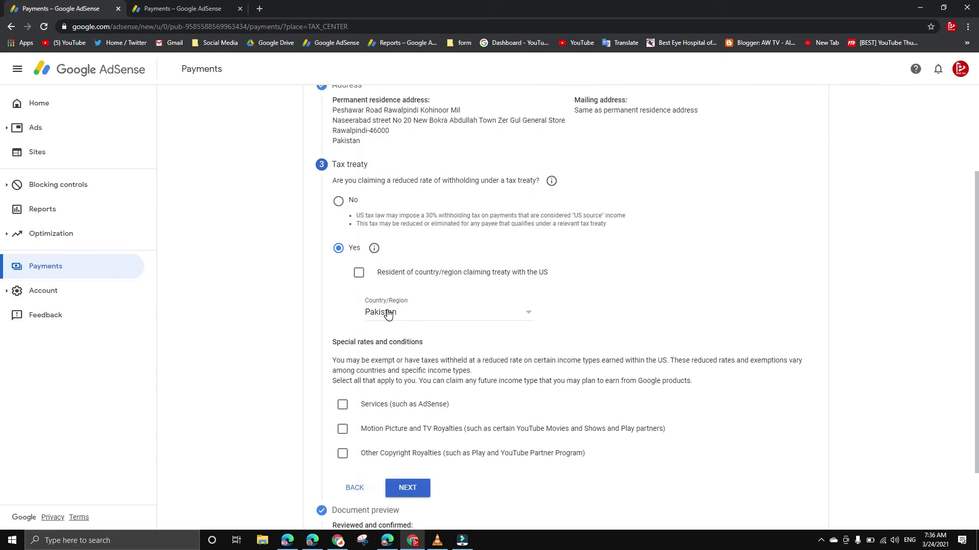
click(359, 273)
Claim Services (such as AdSense) under Article 3 and paragraph 2 at 0% (Reduced treaty rate), and confirm the treaty terms are met
scroll(550, 301, down, 2)
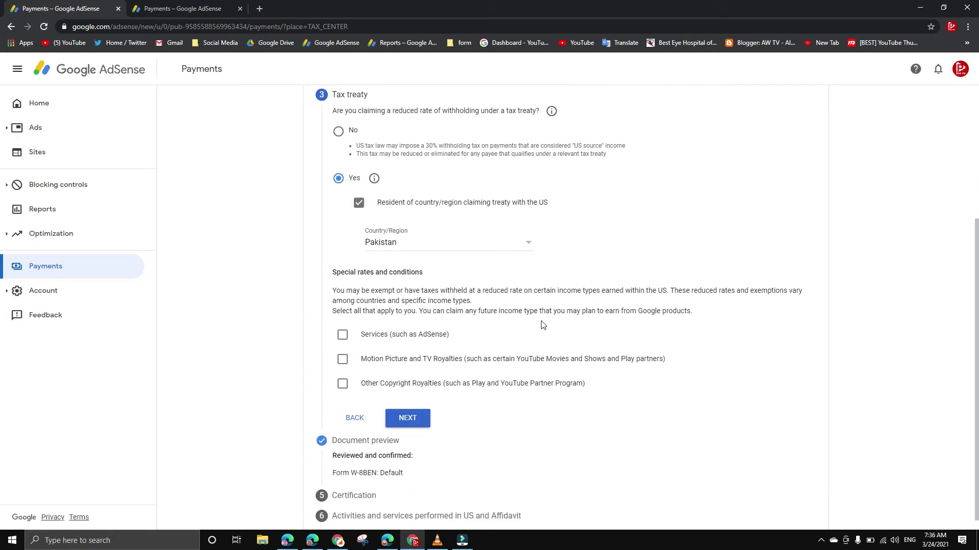
click(370, 324)
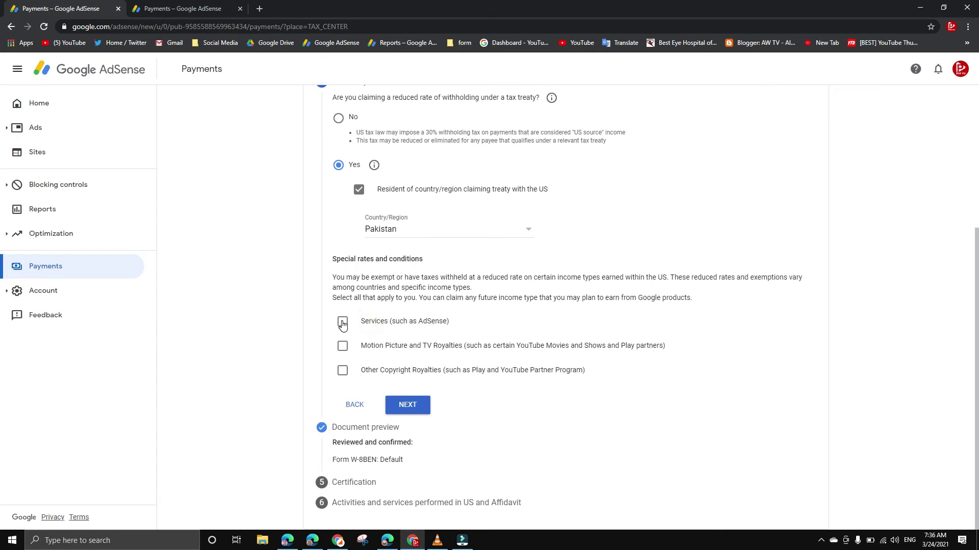
click(397, 364)
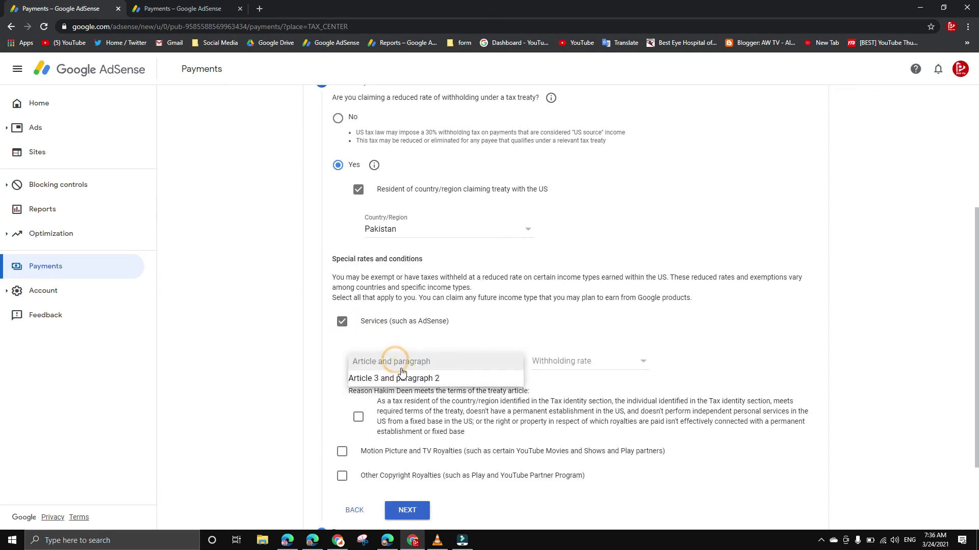
click(394, 377)
click(577, 358)
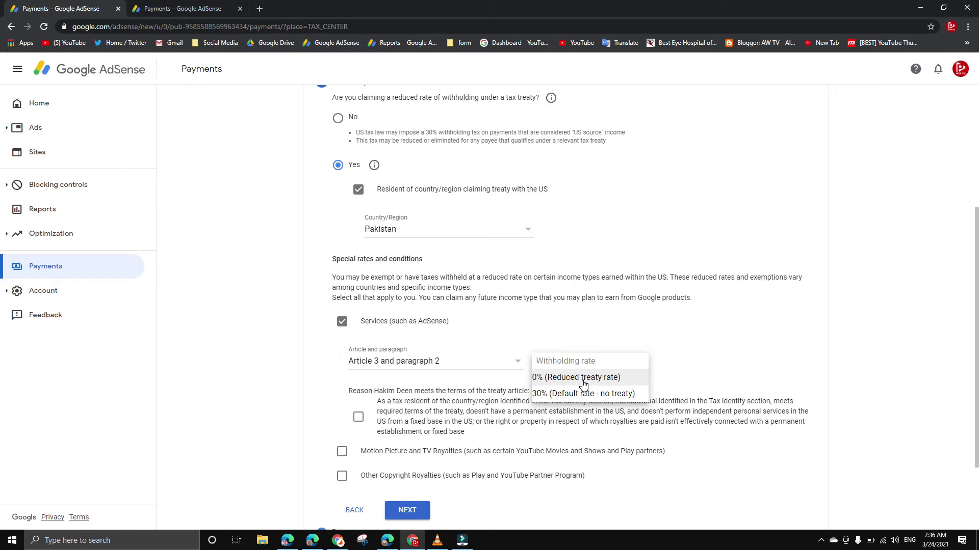
click(581, 378)
scroll(581, 383, down, 2)
click(361, 314)
Include Motion Picture and TV Royalties with No treaty for this income type and a 30% (Default rate - no treaty) withholding rate
click(337, 348)
click(337, 348)
click(339, 346)
click(385, 387)
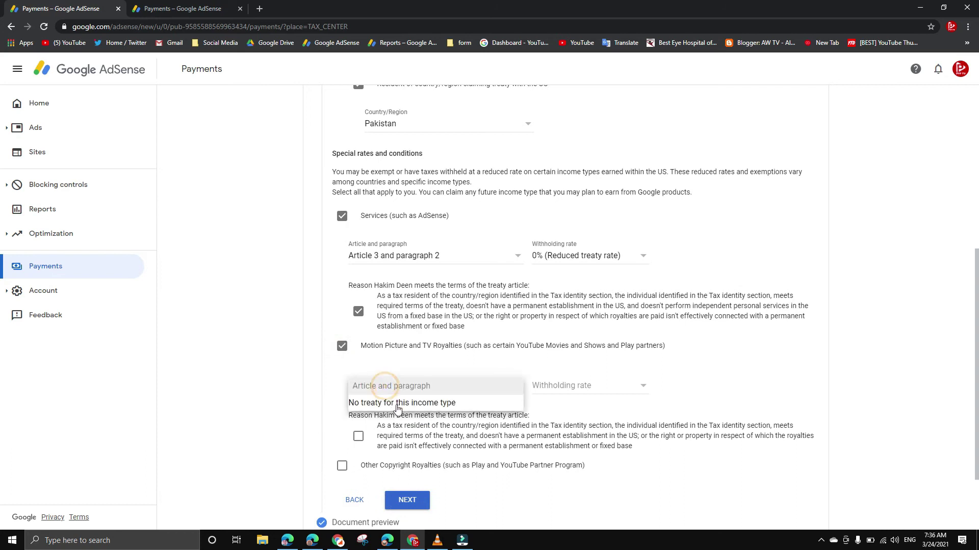
click(501, 403)
click(567, 386)
click(581, 403)
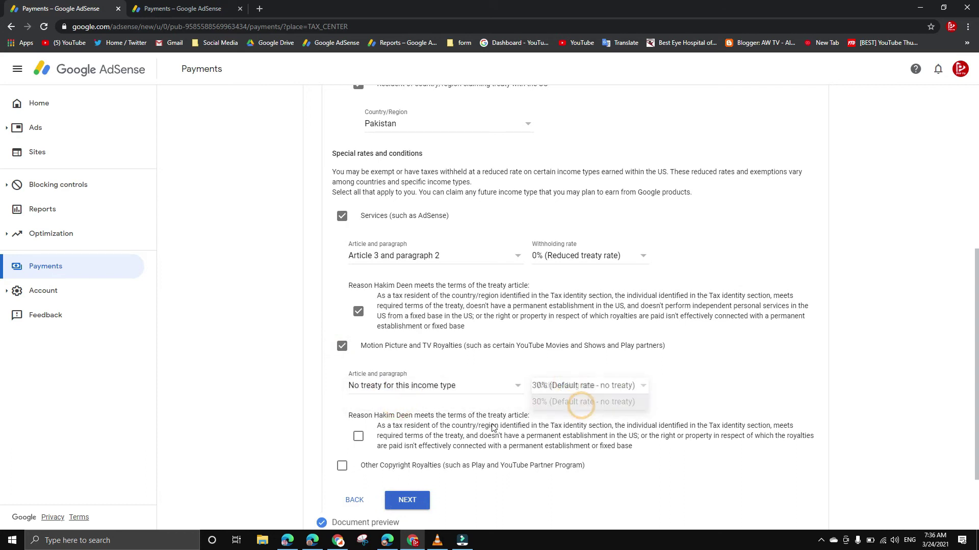
Confirm that the treaty terms are met for Motion Picture and TV Royalties, and include Other Copyright Royalties in the claim
scroll(417, 386, down, 2)
click(357, 340)
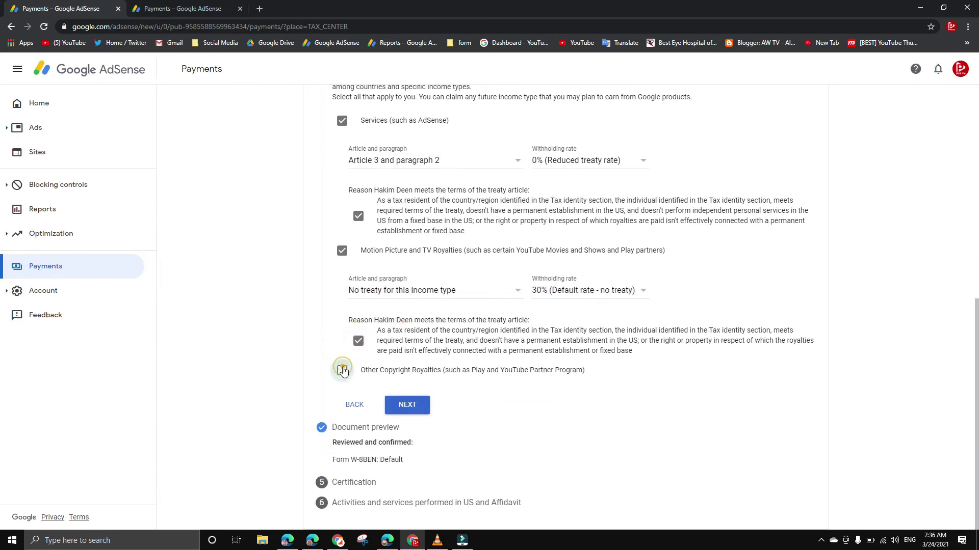
click(341, 371)
Claim Other Copyright Royalties under Article 8 and paragraph 1 at 0% (Reduced treaty rate), confirm the treaty terms, and continue
scroll(411, 418, down, 2)
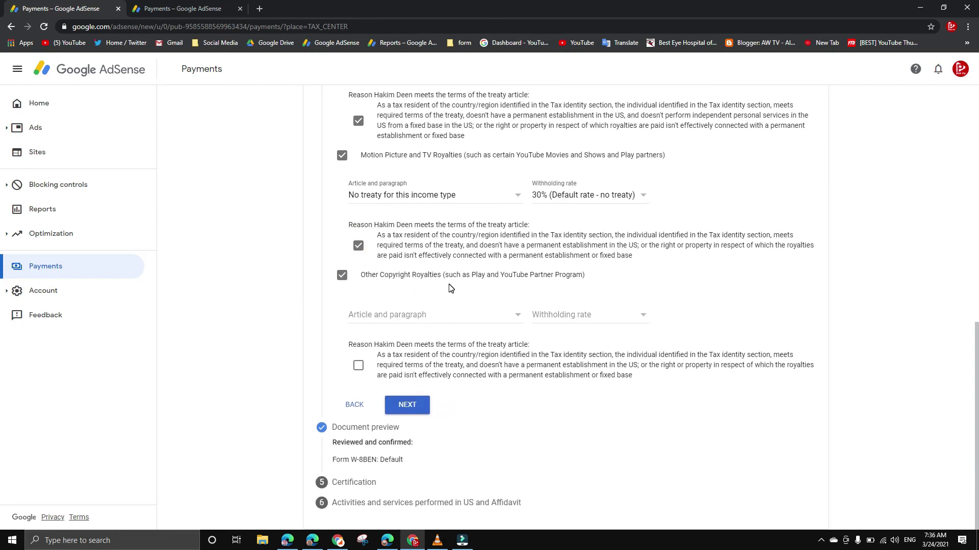
click(415, 316)
click(414, 332)
click(579, 315)
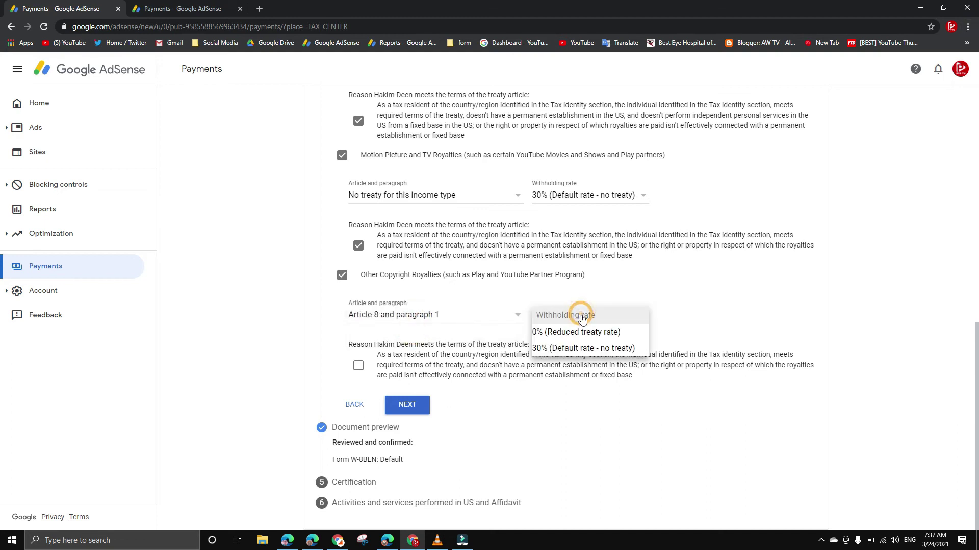
click(587, 332)
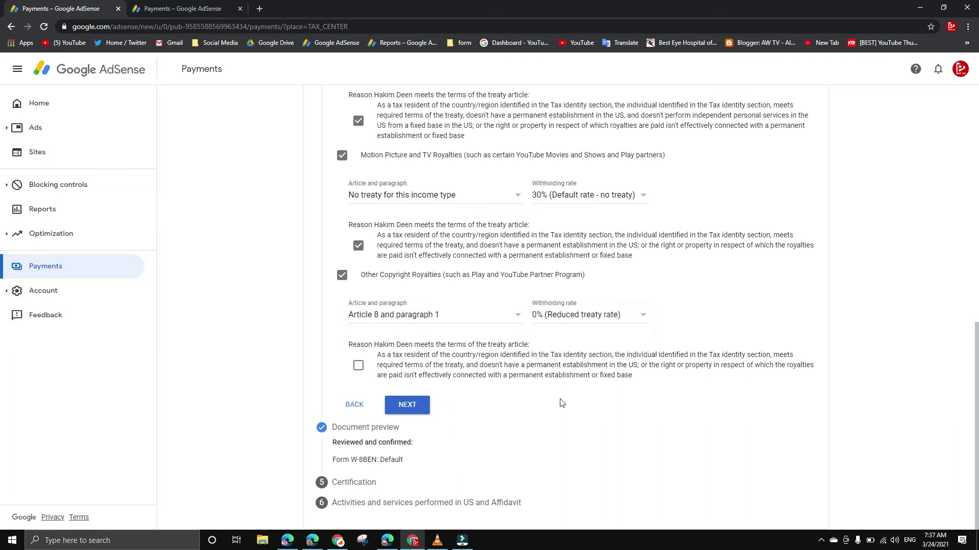
click(411, 405)
click(359, 365)
click(406, 412)
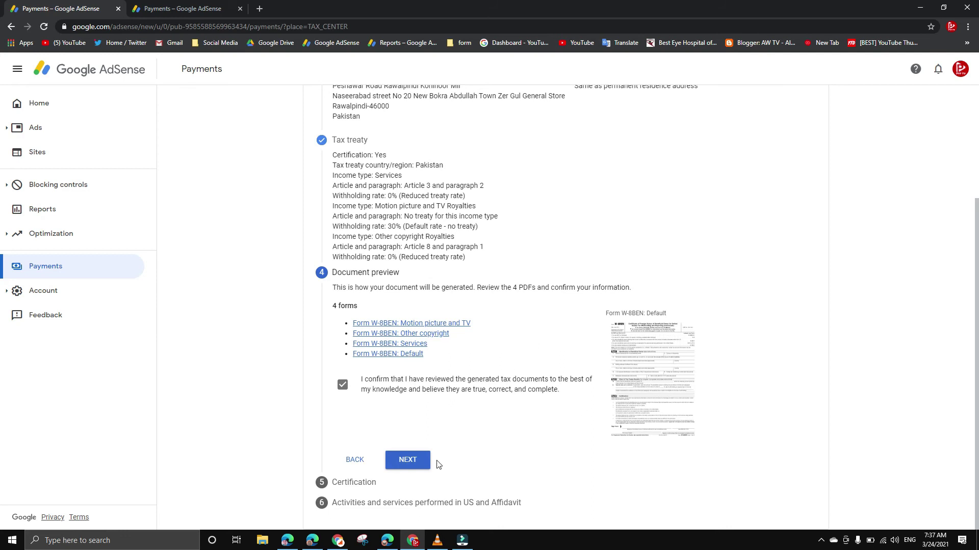
Accept the reviewed tax documents and complete the certification with the full legal name as the person listed, signing on their own behalf
click(408, 460)
scroll(417, 448, down, 1)
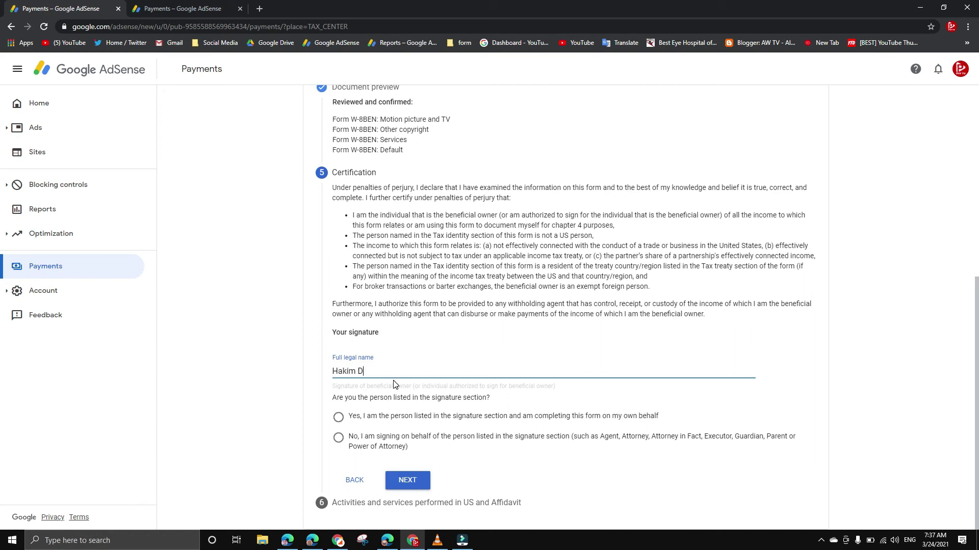
click(377, 416)
click(381, 440)
click(382, 418)
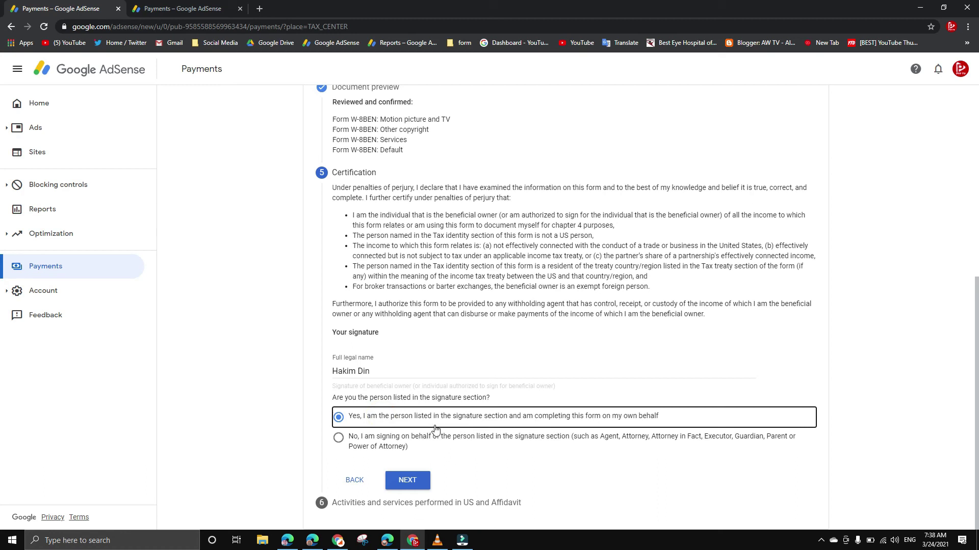
click(408, 482)
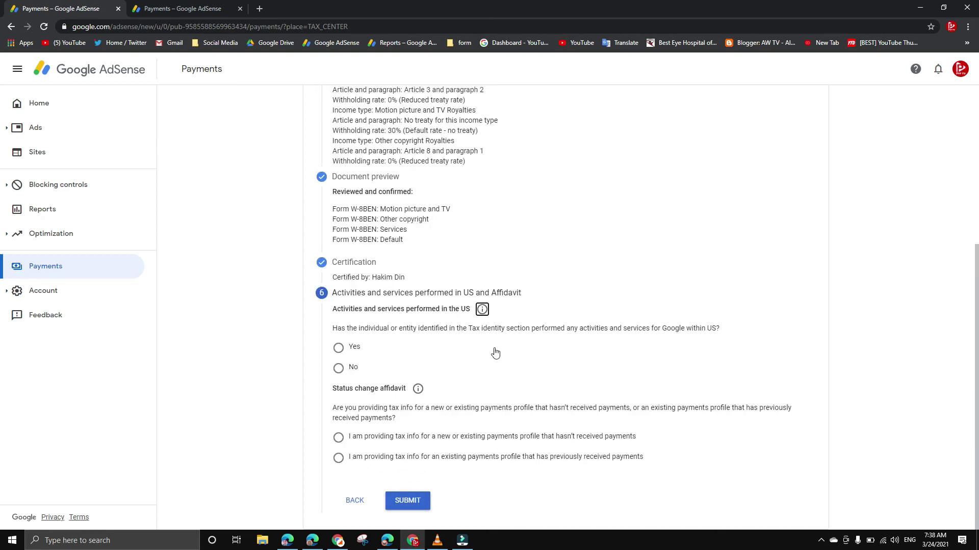
Answer No to US activities, certify services are performed solely outside the US, and choose an existing payments profile that previously received payments
click(347, 377)
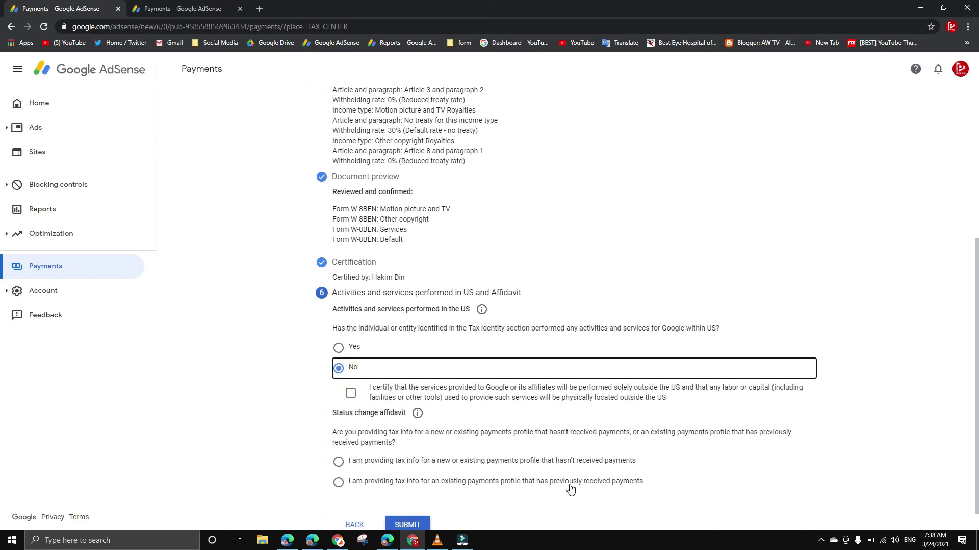
scroll(572, 488, down, 1)
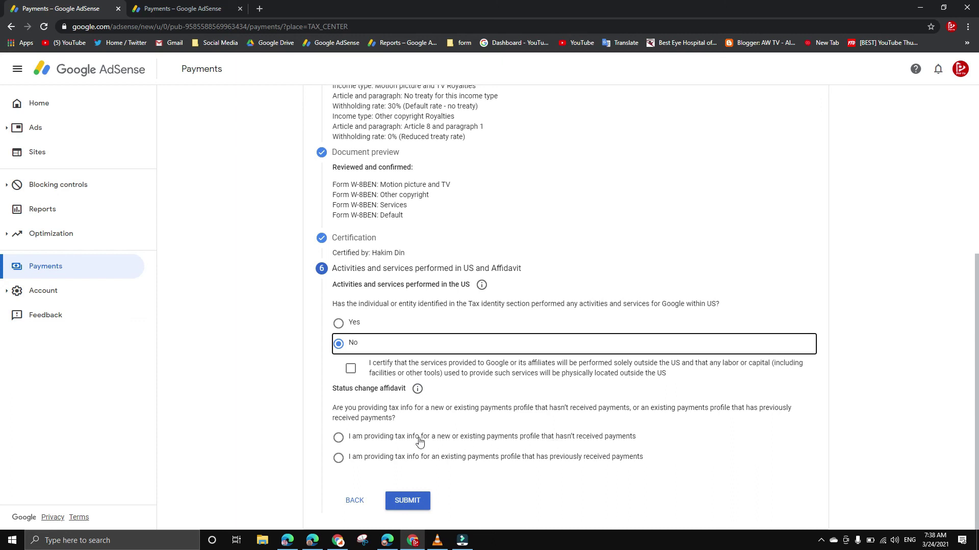
click(460, 458)
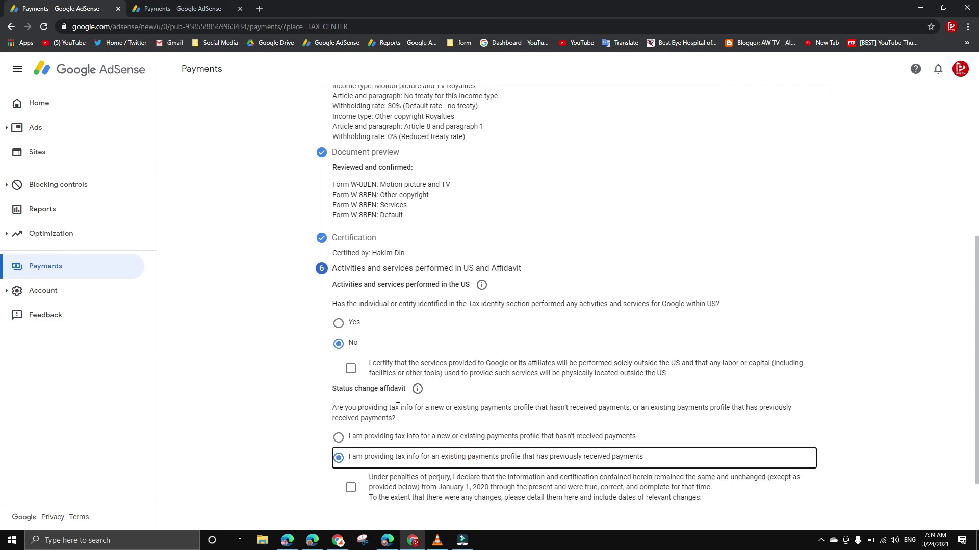
click(350, 369)
Declare under penalties of perjury that the information is unchanged from January 1, 2020, and submit the tax form
scroll(350, 379, down, 2)
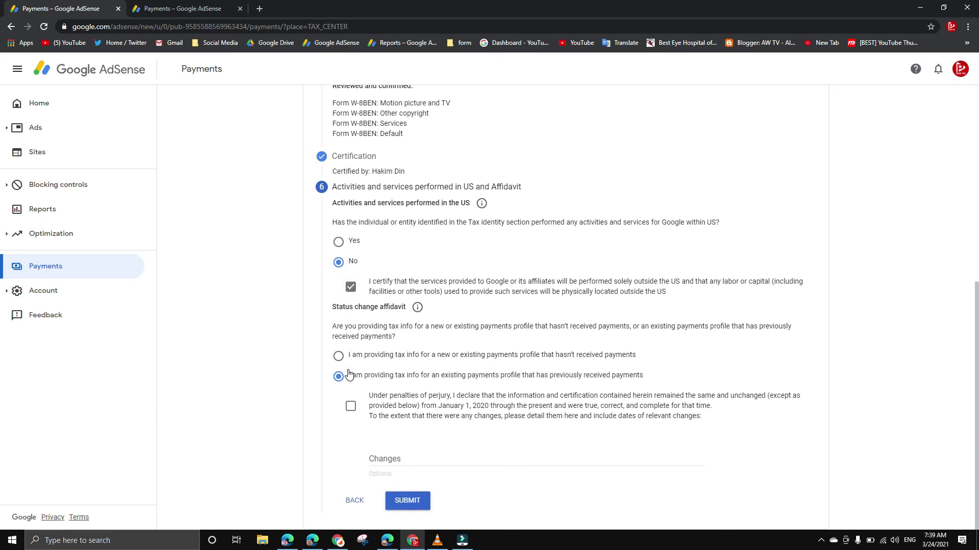
click(350, 406)
click(406, 505)
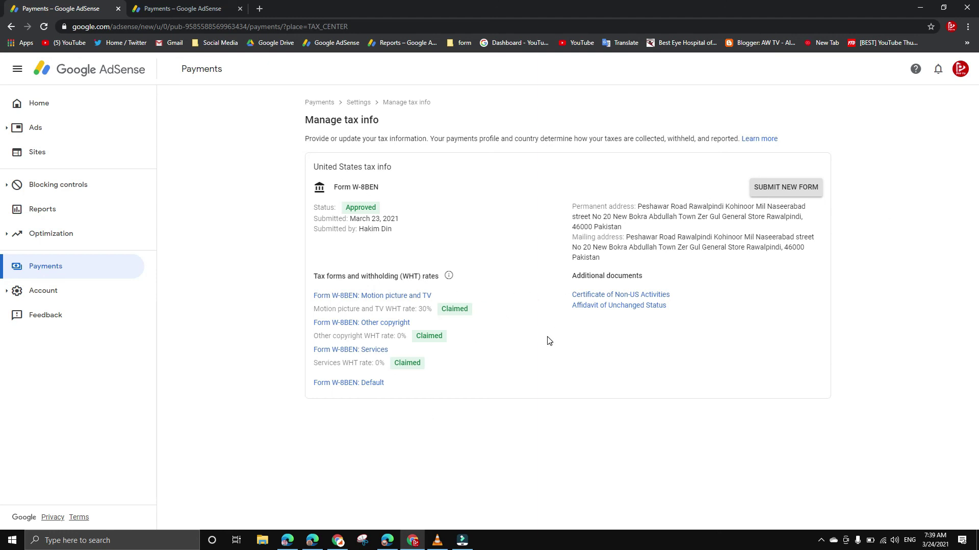
double_click(402, 201)
click(410, 248)
click(512, 302)
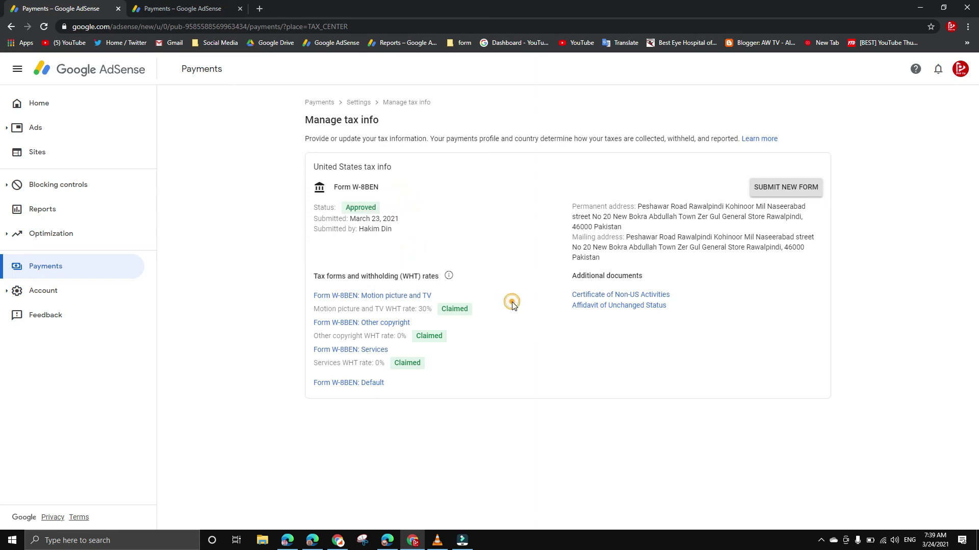